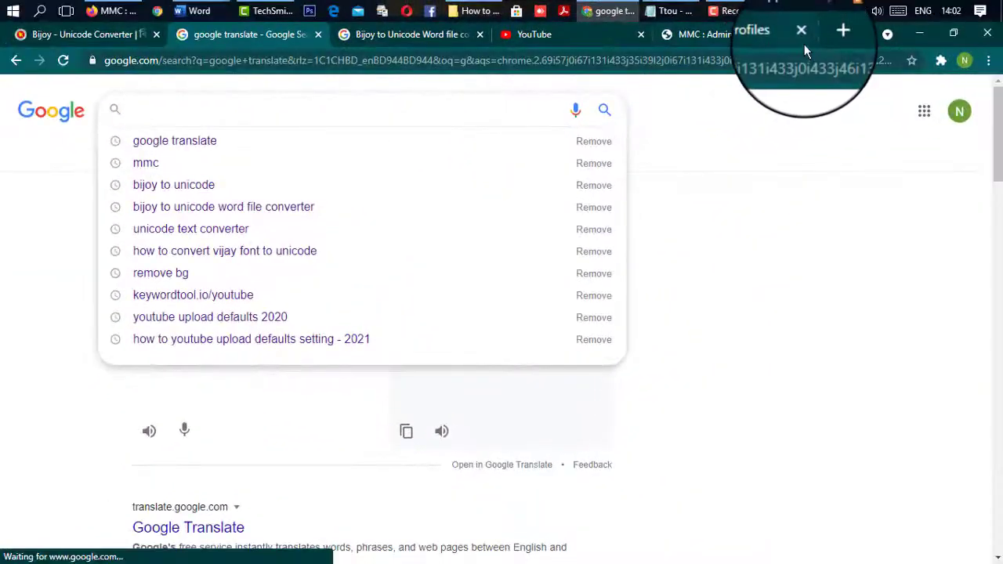
# Step: Search Google for "nikosh font" in a new browser tab
pyautogui.click(824, 33)
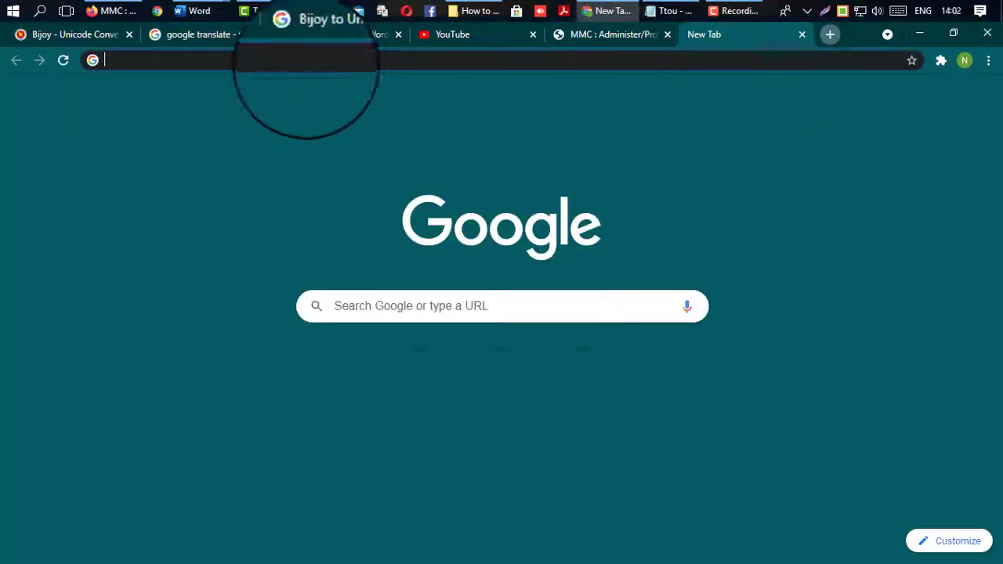
pyautogui.click(193, 60)
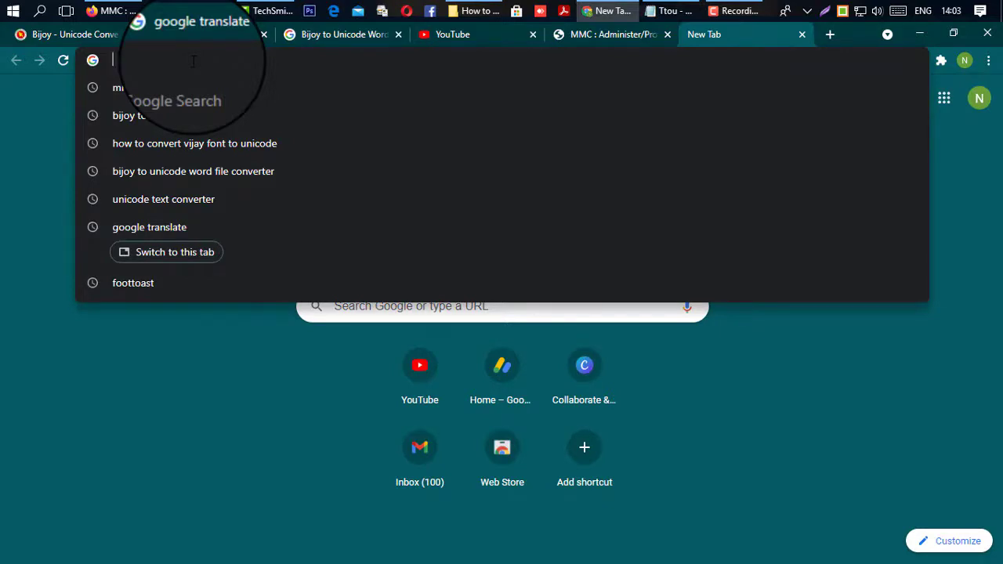
pyautogui.write('সহ')
pyautogui.press('BackSpace')
pyautogui.press('BackSpace')
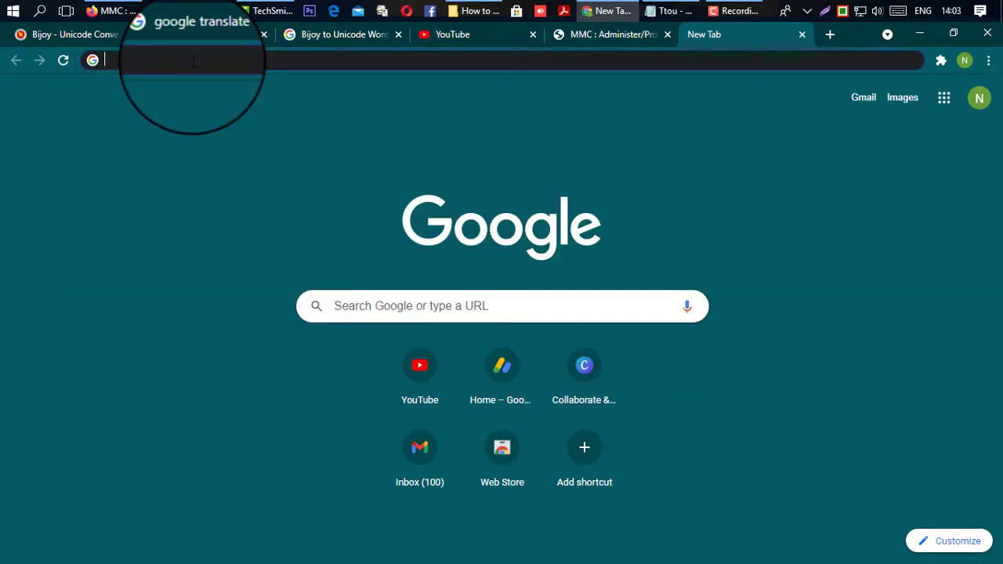
pyautogui.write('m')
pyautogui.press('BackSpace')
pyautogui.write('nikos')
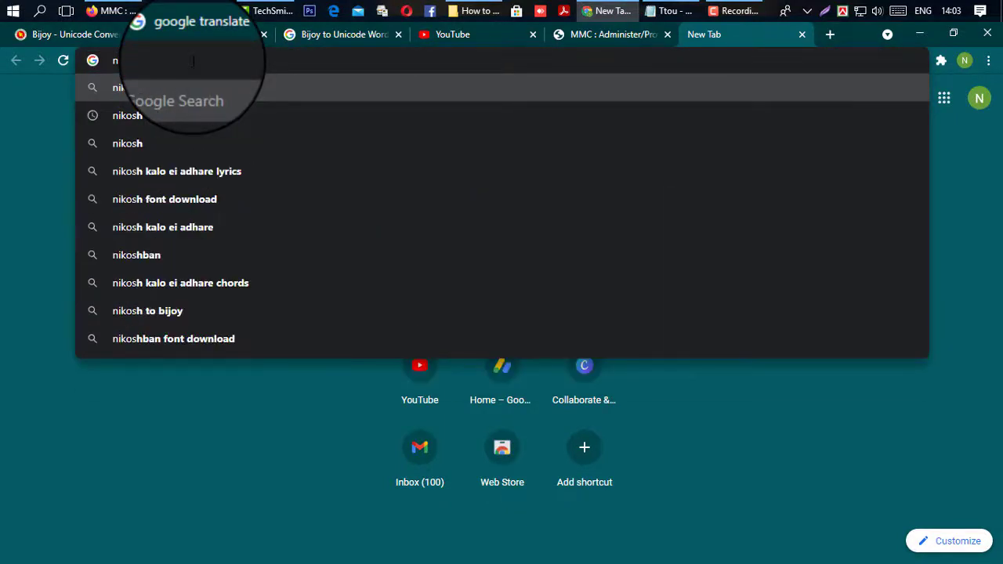
pyautogui.click(149, 117)
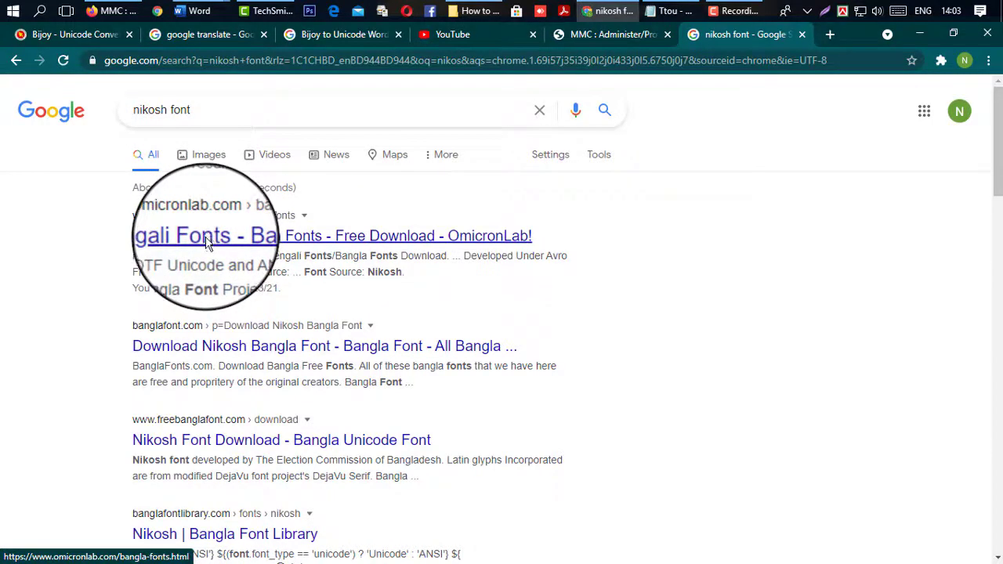
# Step: Open the OmicronLab free Bangla fonts page from the results and download the Nikosh font
pyautogui.click(206, 243)
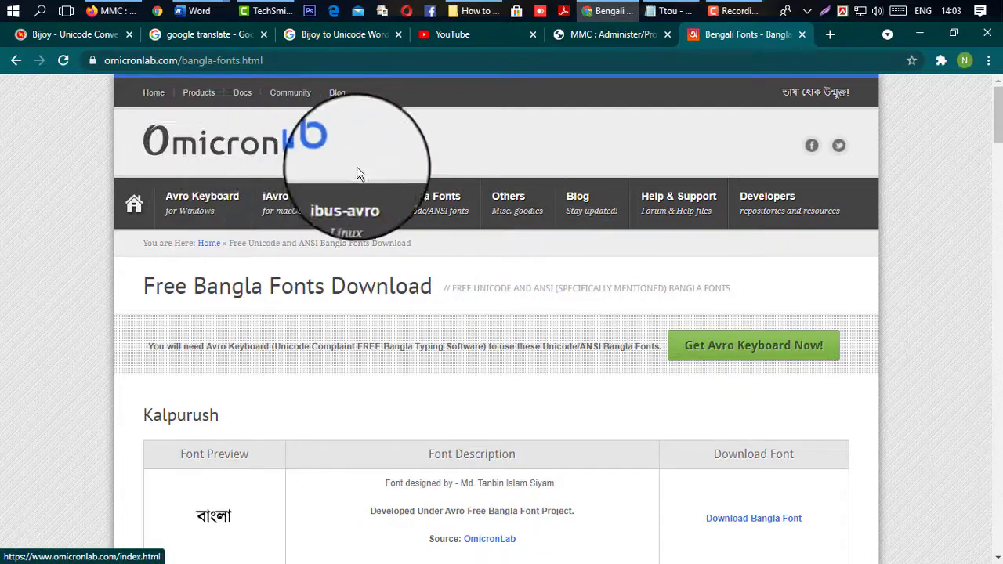
pyautogui.scroll(-5, 368, 188)
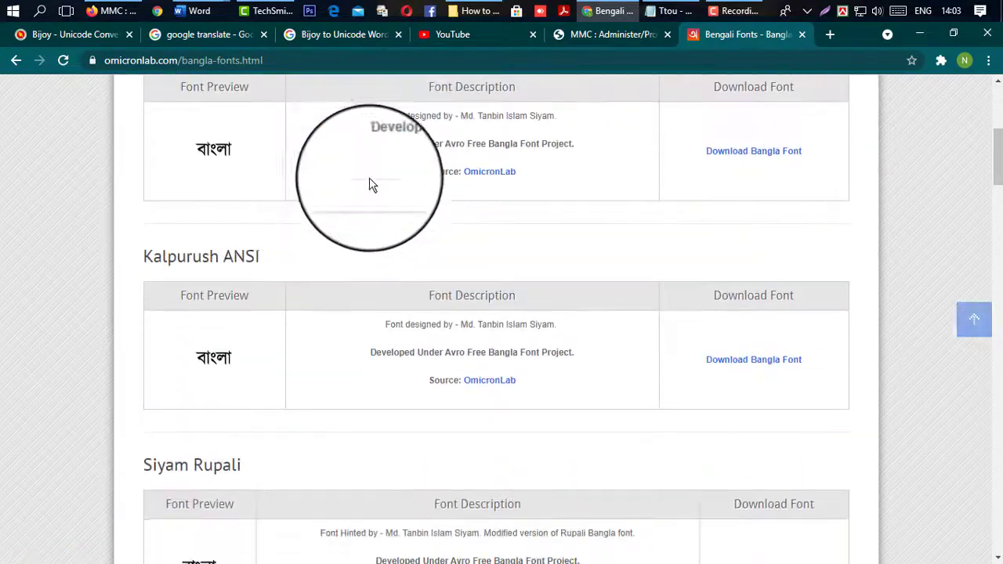
pyautogui.scroll(-8, 386, 206)
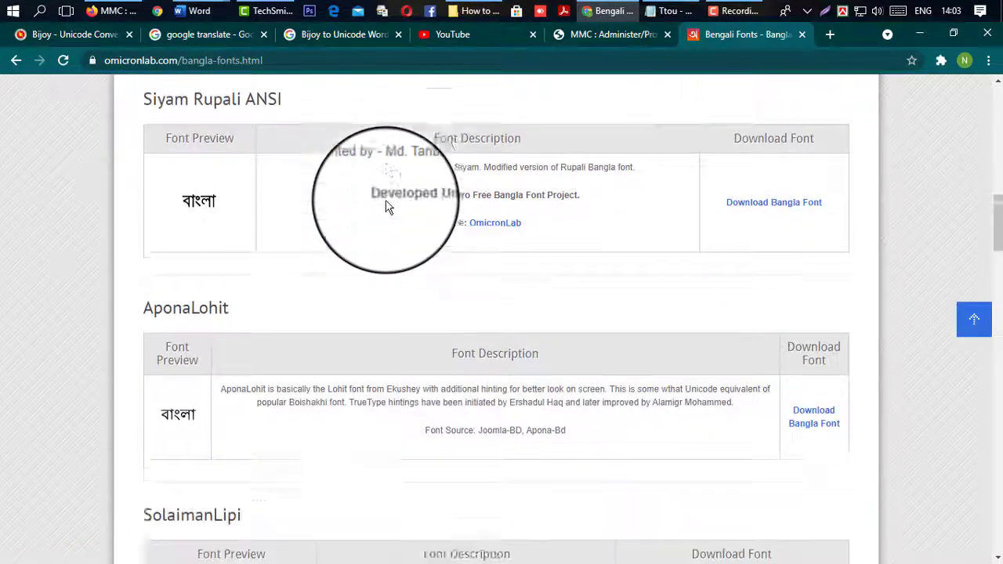
pyautogui.scroll(-3, 386, 206)
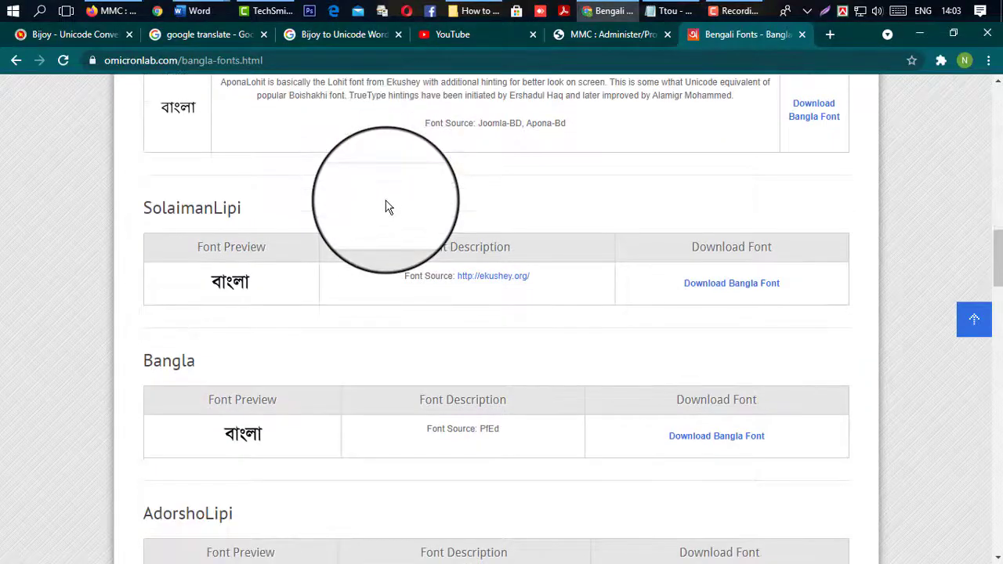
pyautogui.scroll(-2, 395, 207)
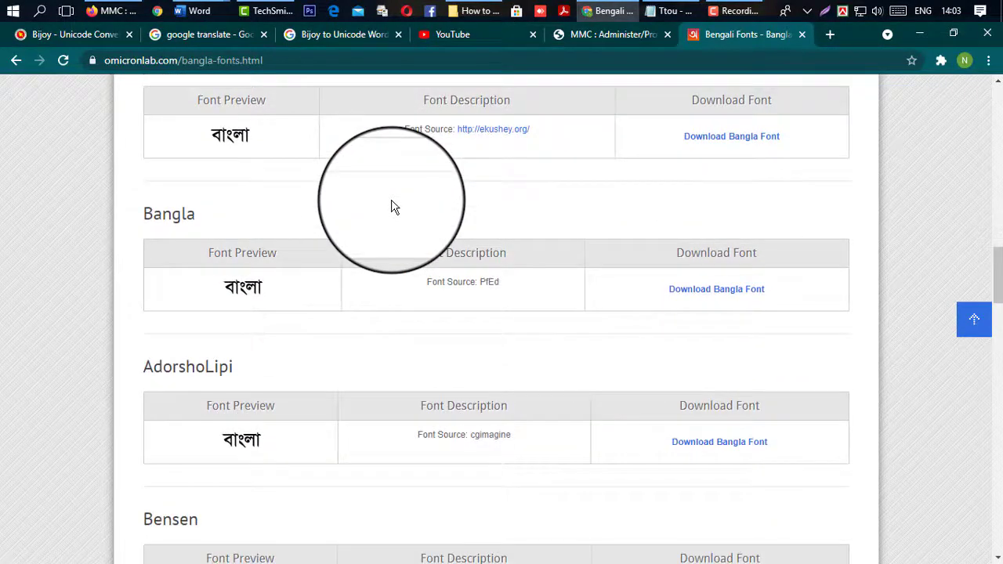
pyautogui.scroll(-2, 394, 206)
pyautogui.scroll(-4, 377, 222)
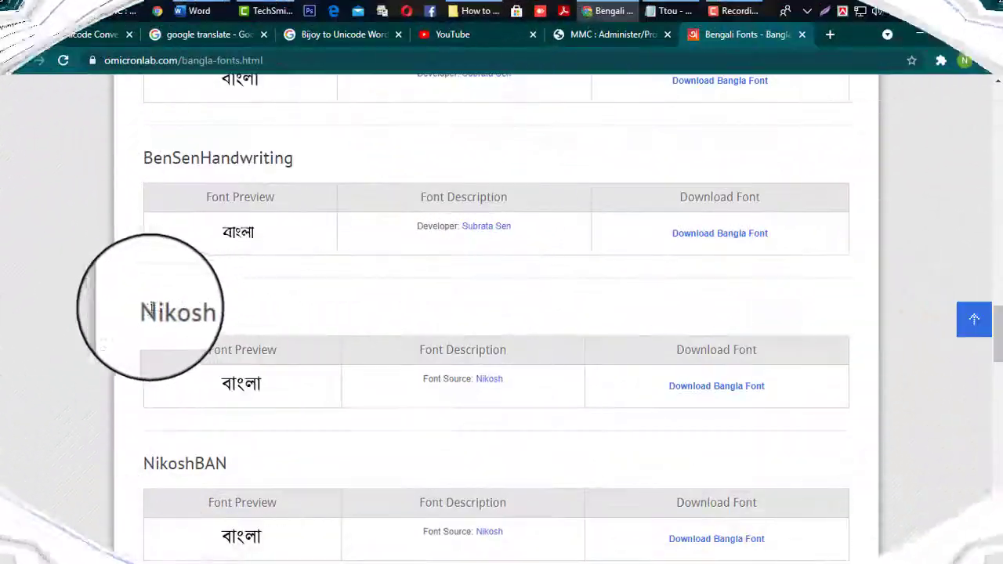
pyautogui.click(733, 394)
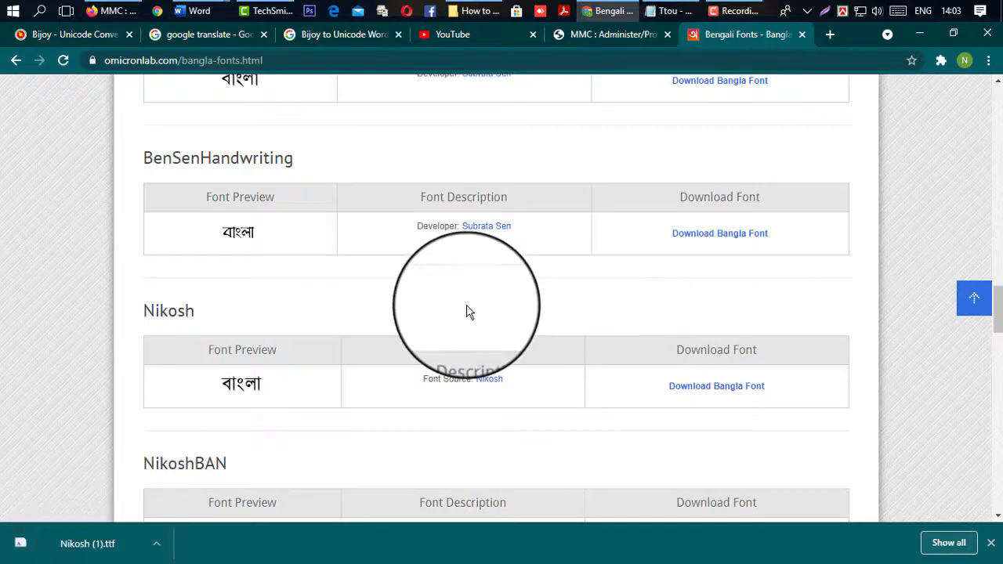
# Step: Download the NikoshBAN font from the same page and minimize the browser
pyautogui.scroll(-2, 447, 311)
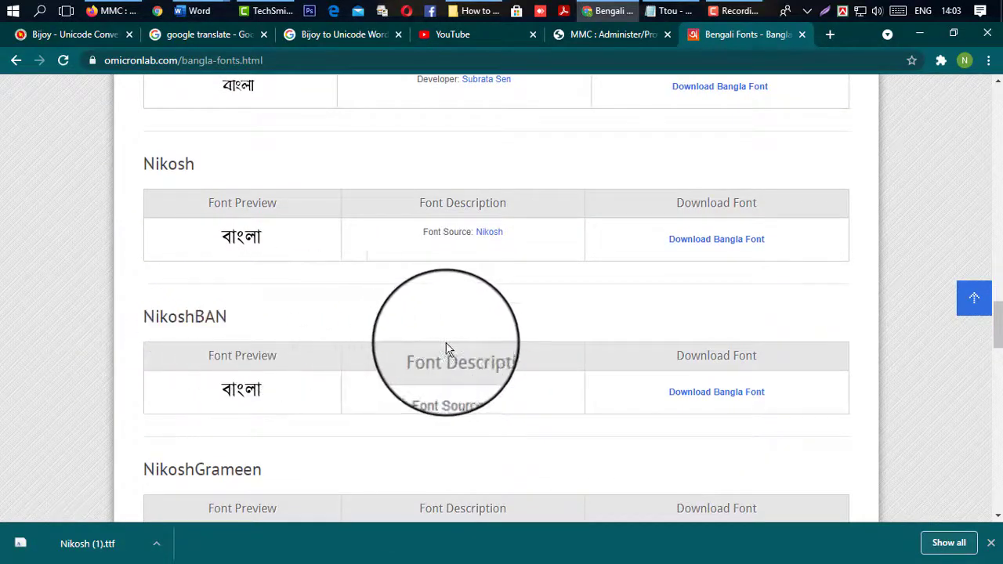
pyautogui.click(698, 400)
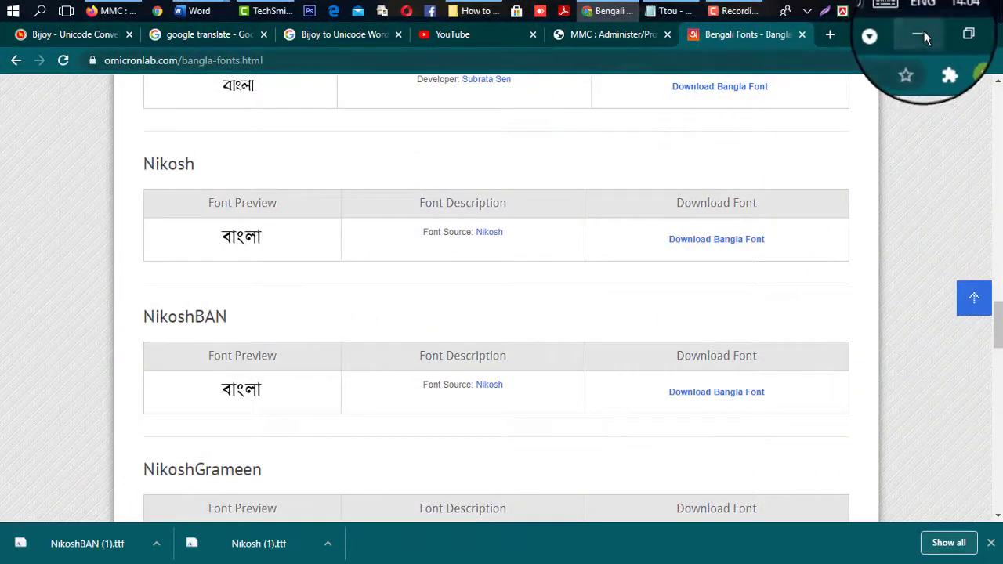
pyautogui.click(920, 34)
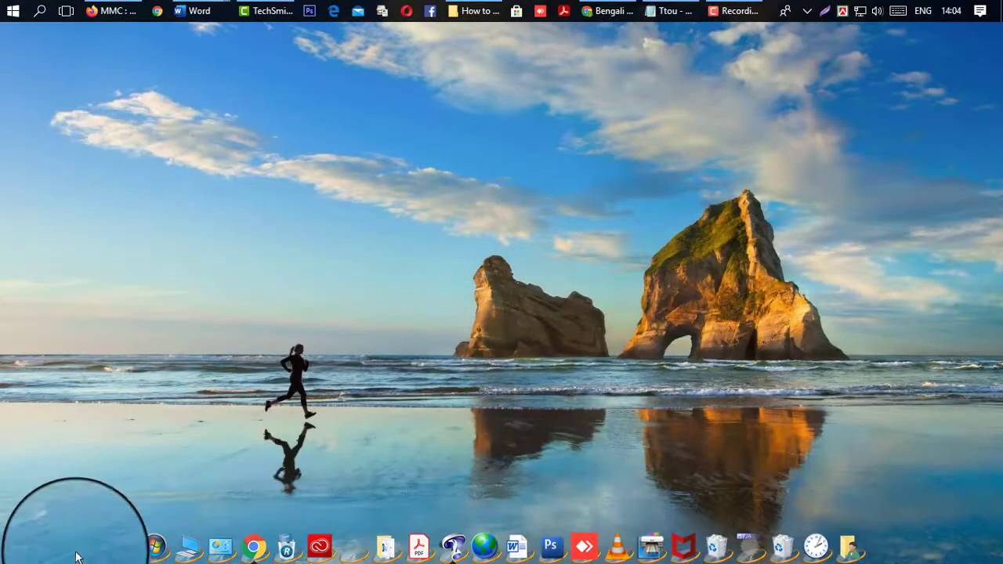
# Step: Open the Downloads folder in File Explorer
pyautogui.click(188, 549)
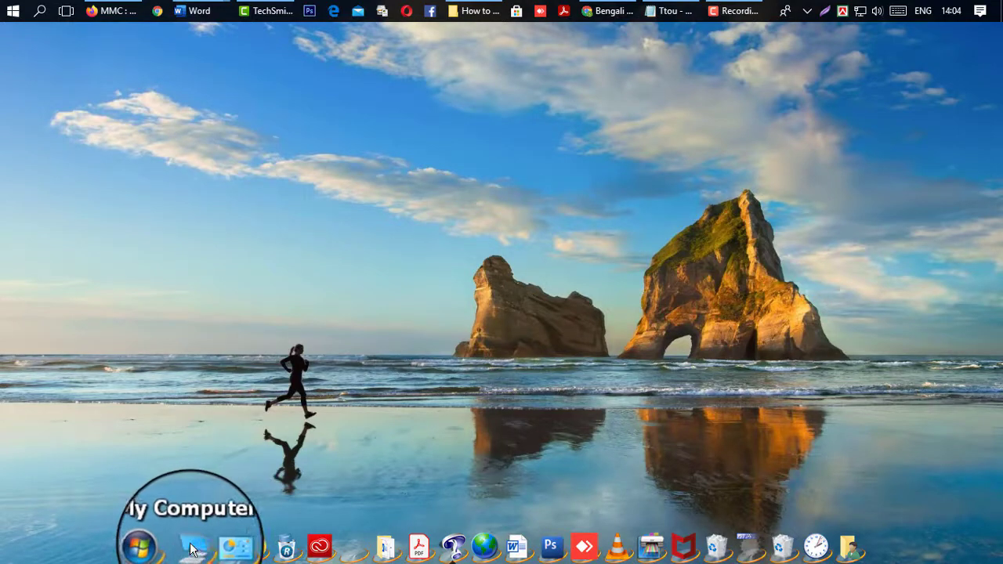
pyautogui.click(555, 109)
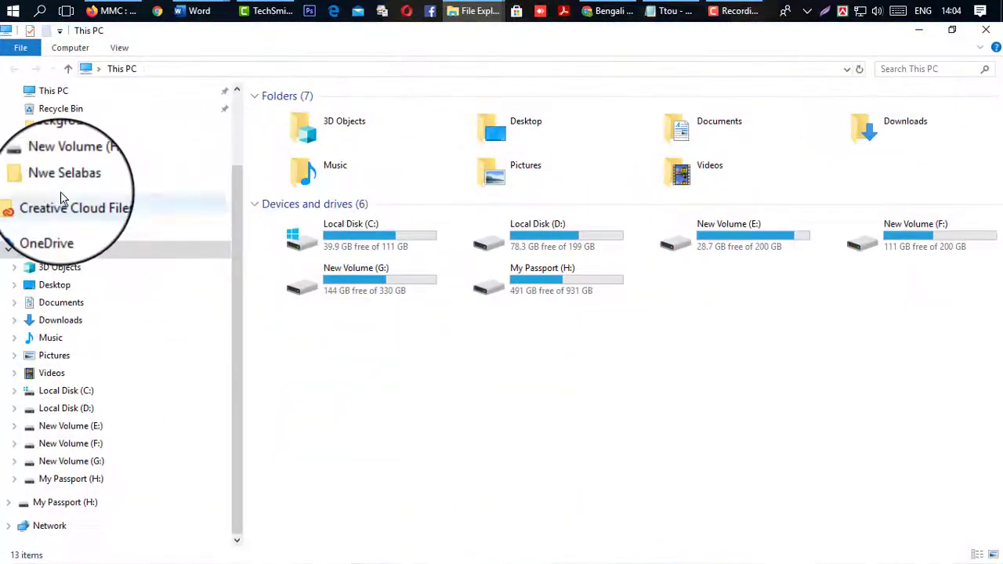
pyautogui.click(62, 320)
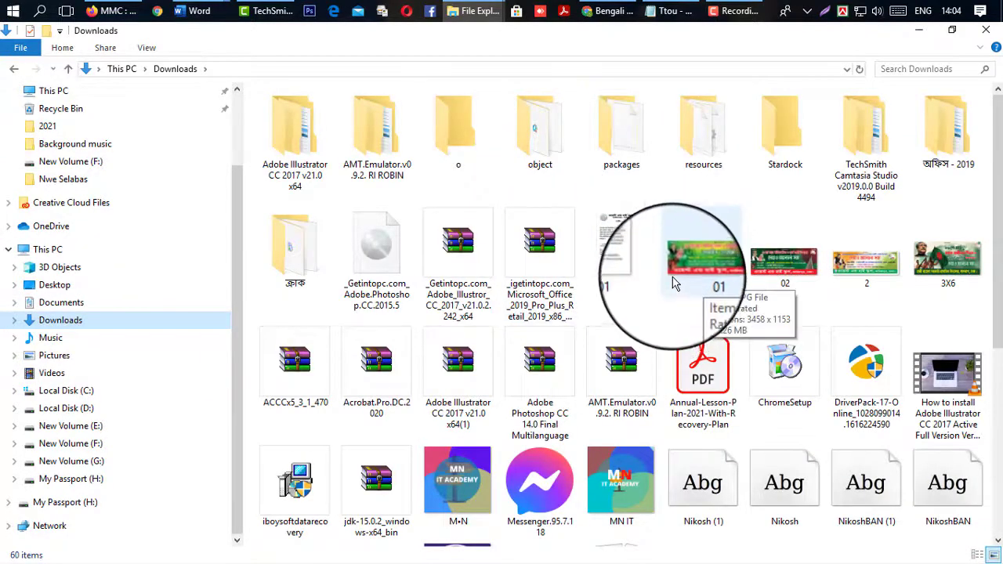
# Step: Copy the Nikosh and NikoshBAN (1) font files from the Downloads folder and minimize the window
pyautogui.scroll(-3, 698, 306)
pyautogui.scroll(3, 701, 302)
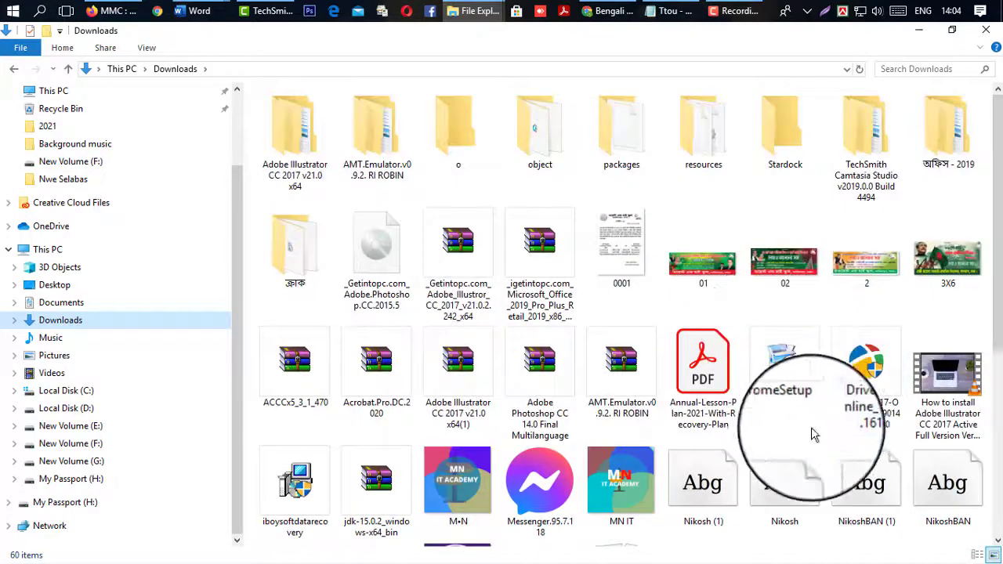
pyautogui.scroll(-3, 807, 447)
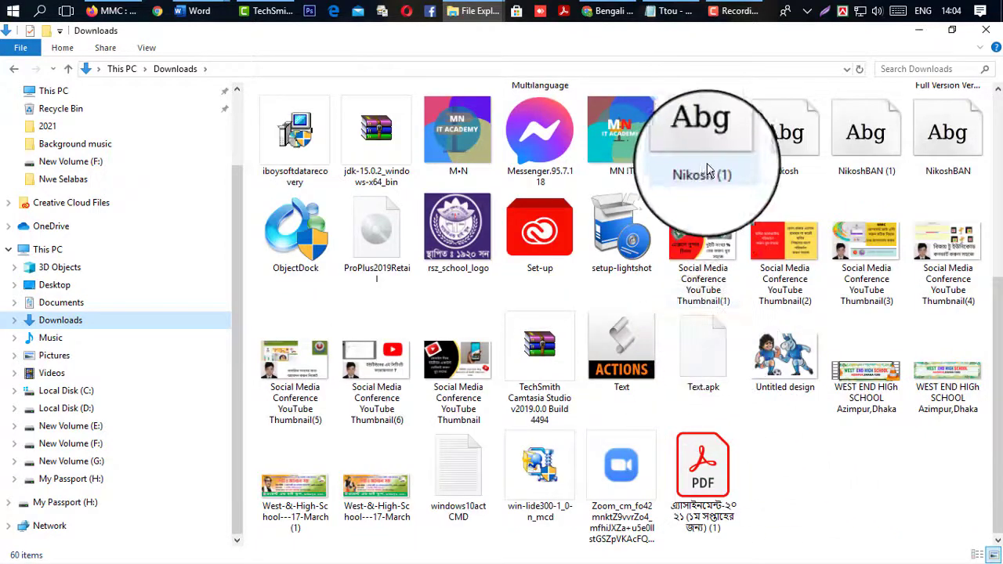
pyautogui.scroll(3, 870, 176)
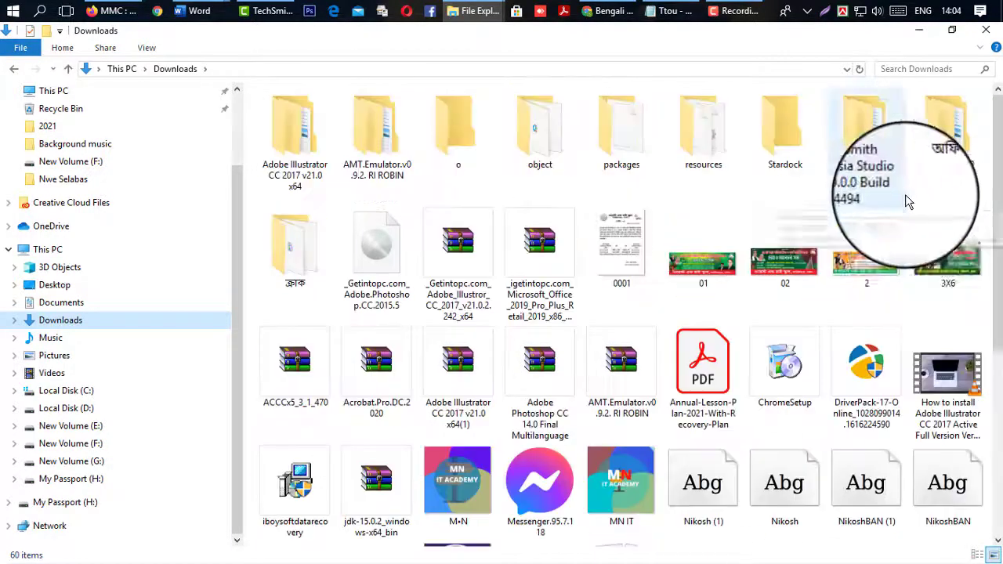
pyautogui.scroll(-3, 901, 259)
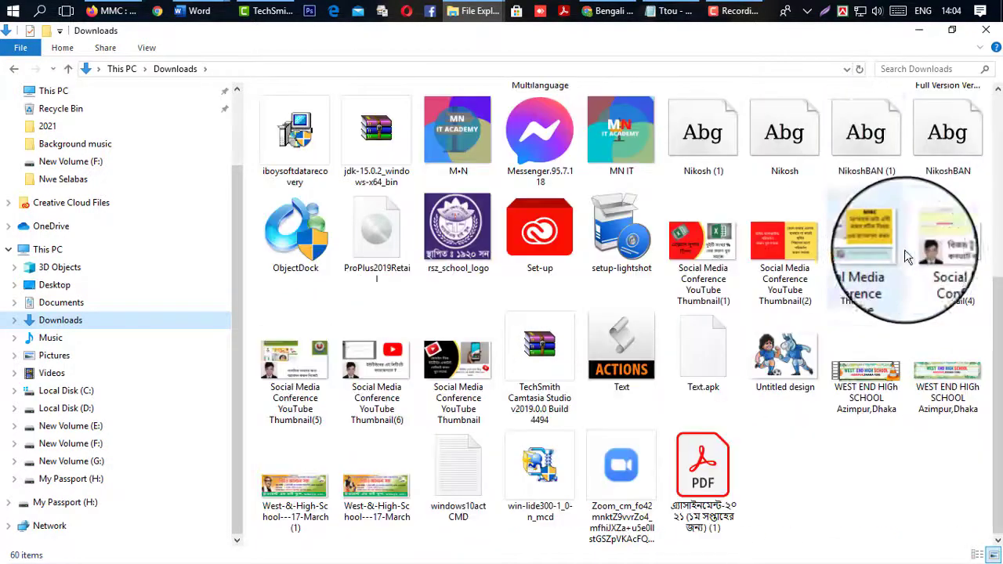
pyautogui.click(879, 138)
pyautogui.keyDown('ctrl'); pyautogui.click(789, 132); pyautogui.keyUp('ctrl')
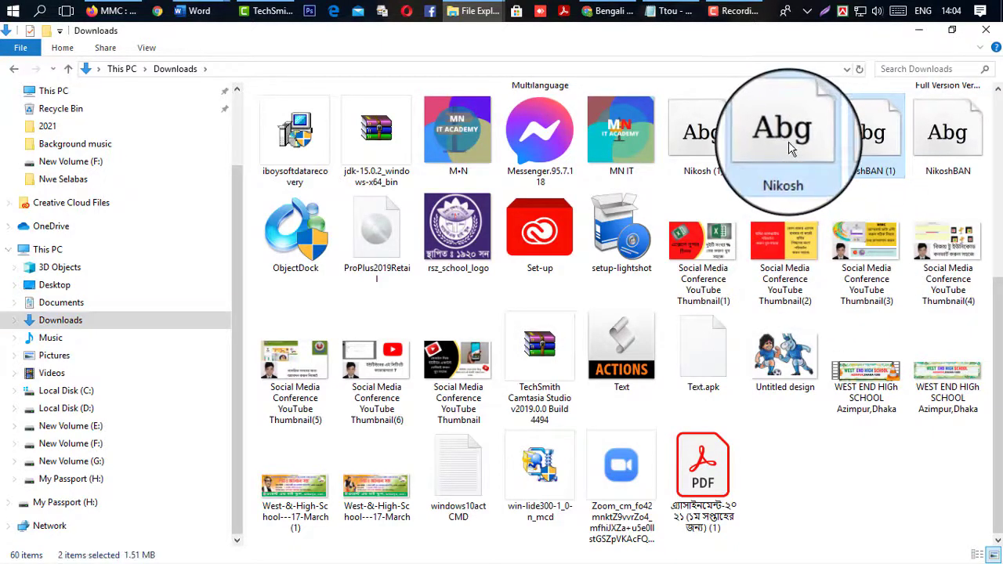
pyautogui.click(918, 29)
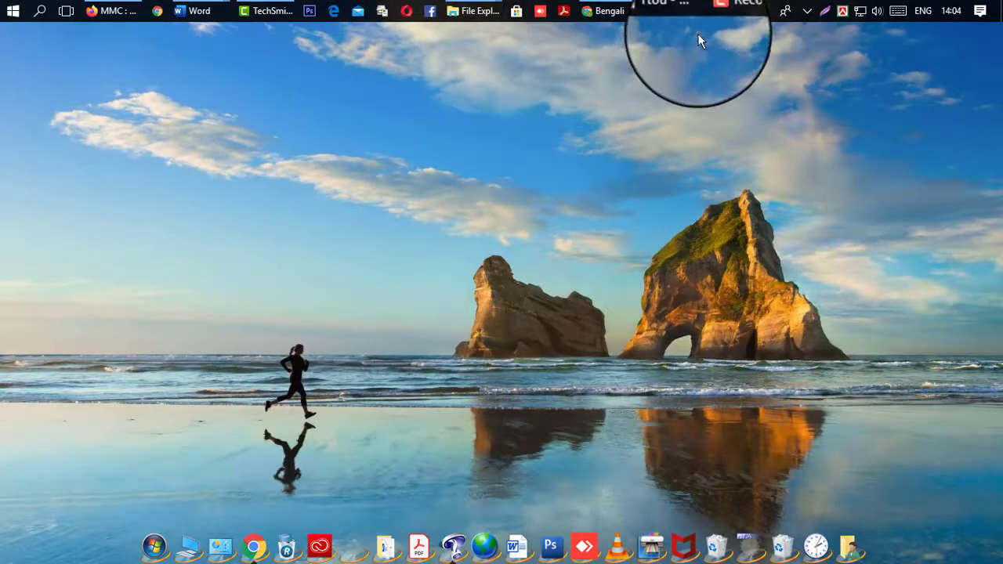
# Step: Create a folder with the default name New folder on Local Disk (D:)
pyautogui.click(193, 545)
pyautogui.click(584, 128)
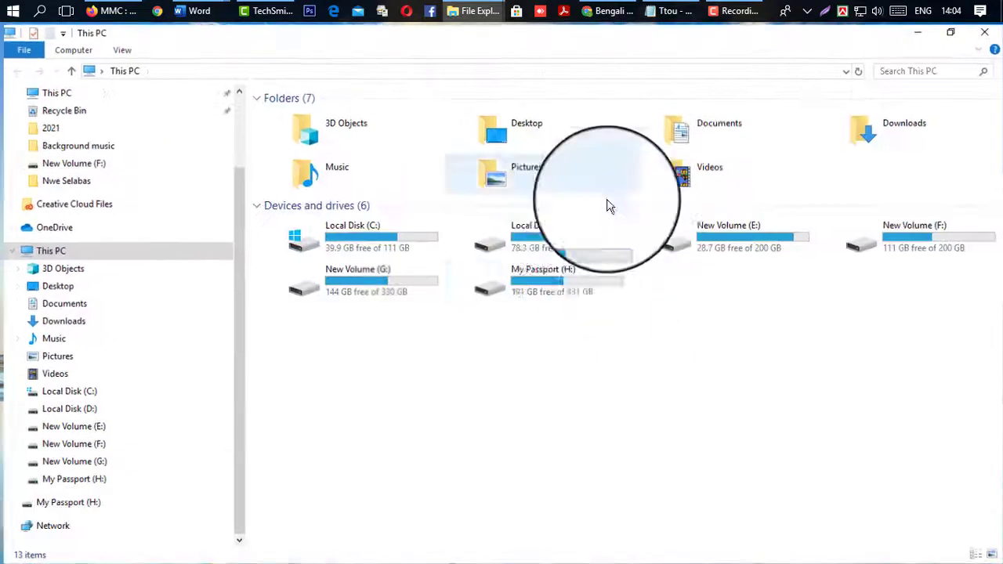
pyautogui.doubleClick(549, 239)
pyautogui.rightClick(369, 453)
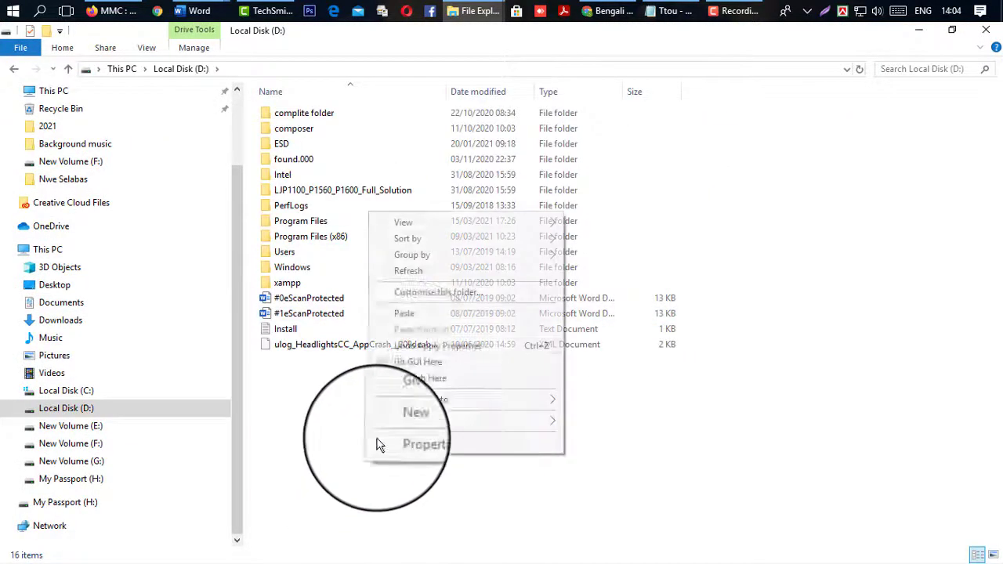
pyautogui.moveTo(425, 428)
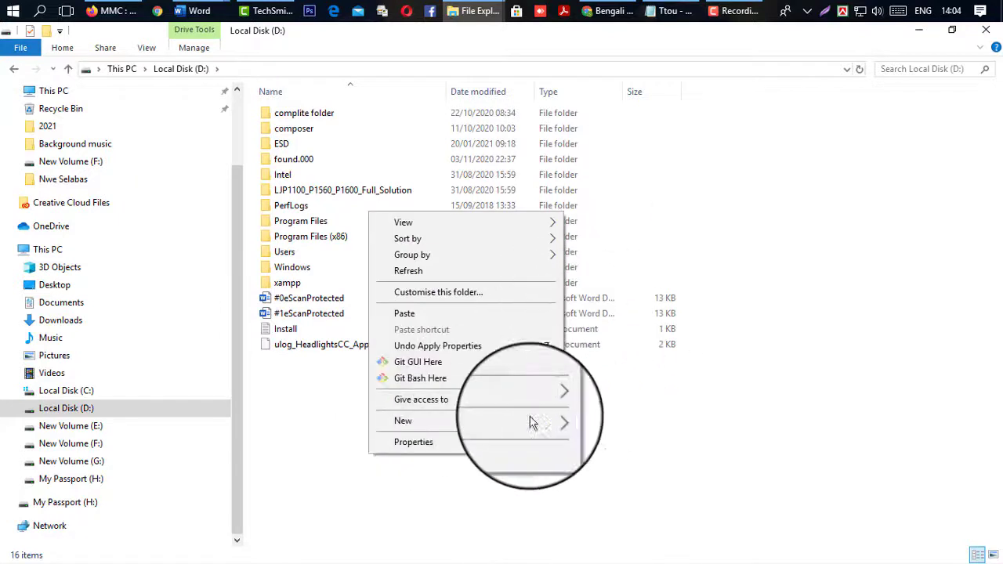
pyautogui.click(580, 427)
pyautogui.press('Return')
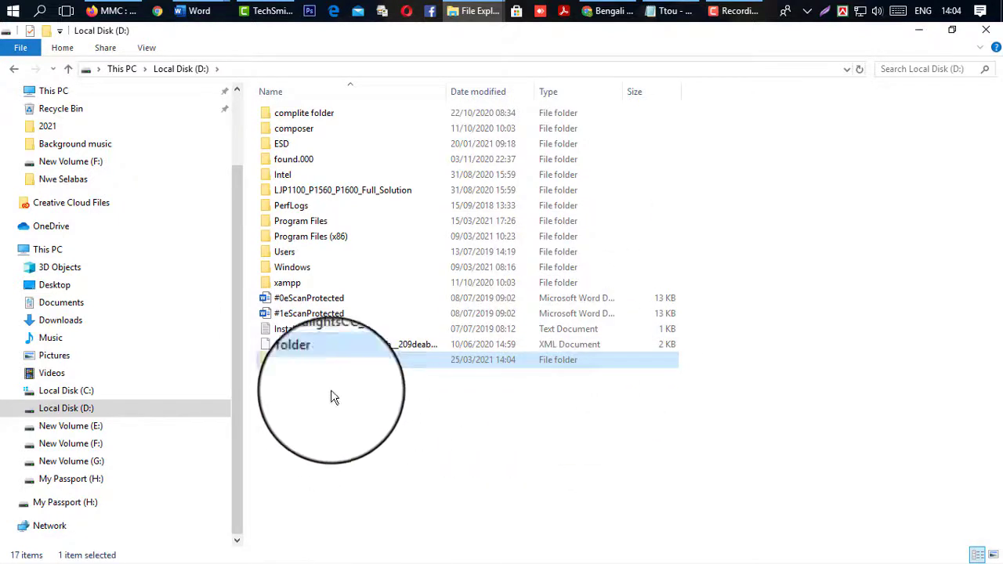
# Step: Paste the copied font files into the New folder on Local Disk (D:)
pyautogui.doubleClick(321, 359)
pyautogui.rightClick(338, 248)
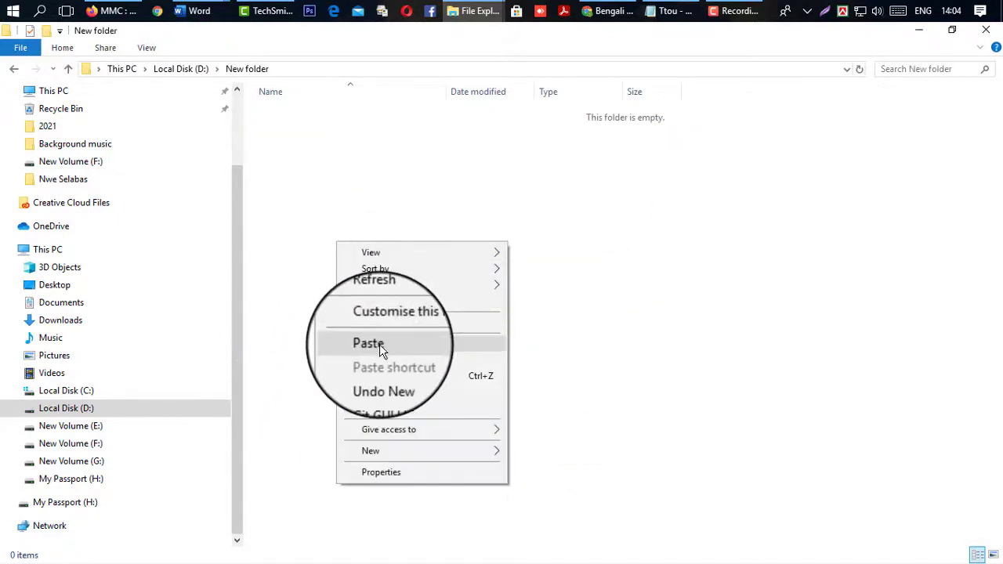
pyautogui.click(380, 344)
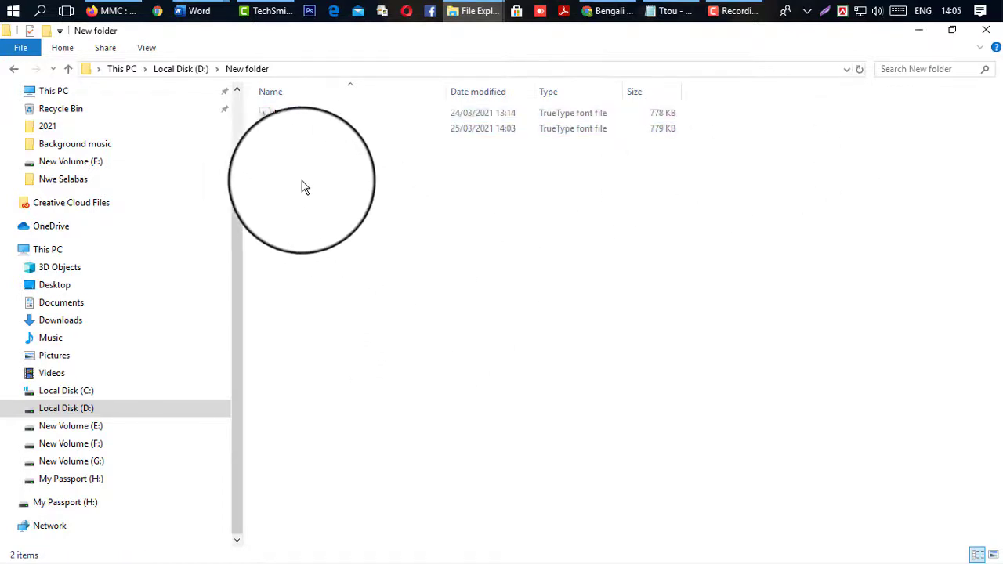
# Step: Try to install the Nikosh and NikoshBAN (1) fonts together, dismissing the request to replace the existing Nikosh font
pyautogui.moveTo(307, 149); pyautogui.dragTo(264, 108)
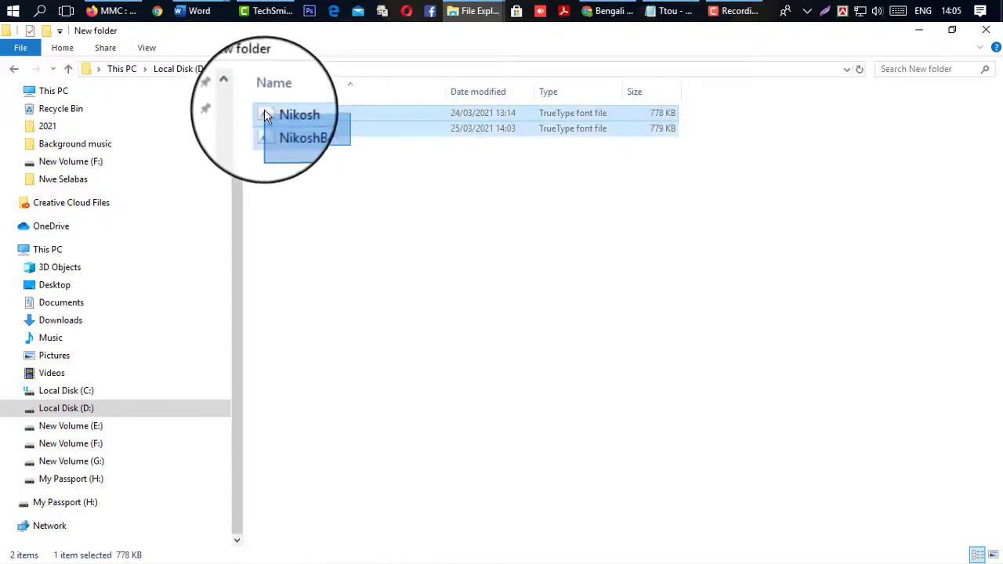
pyautogui.rightClick(283, 114)
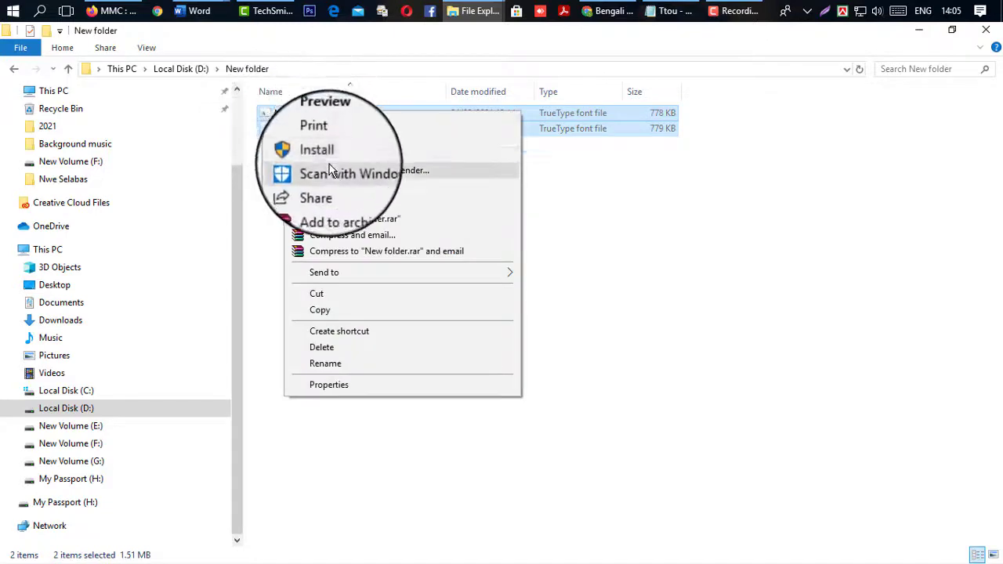
pyautogui.click(329, 155)
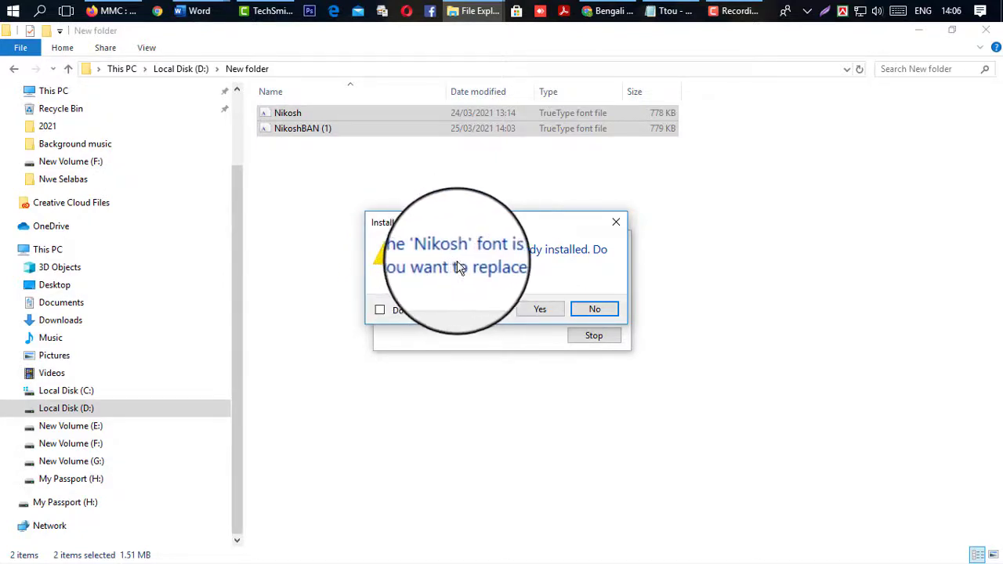
pyautogui.click(620, 227)
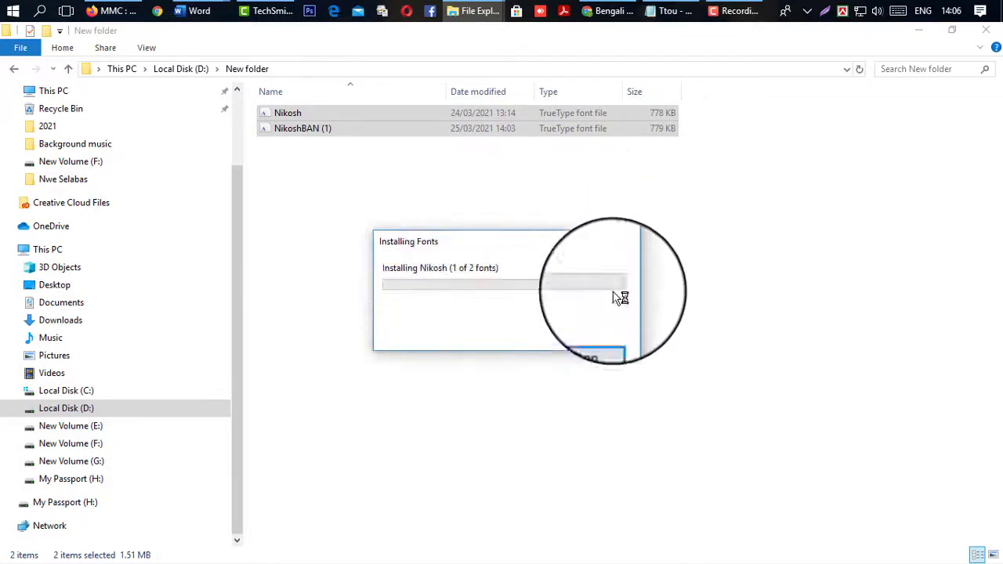
pyautogui.click(423, 259)
# Step: Switch to the Word document and set the font to NikoshBAN
pyautogui.click(196, 11)
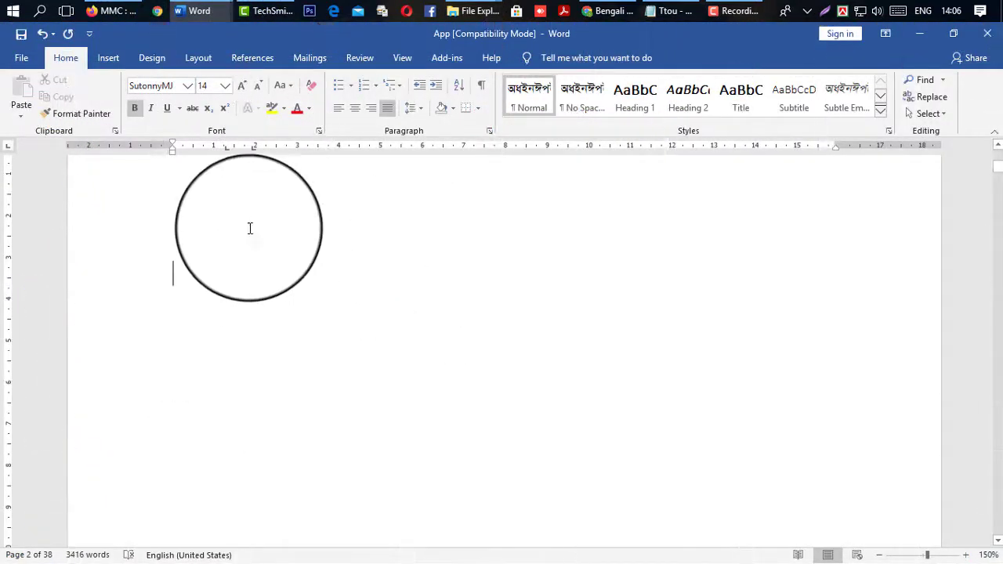
pyautogui.click(187, 88)
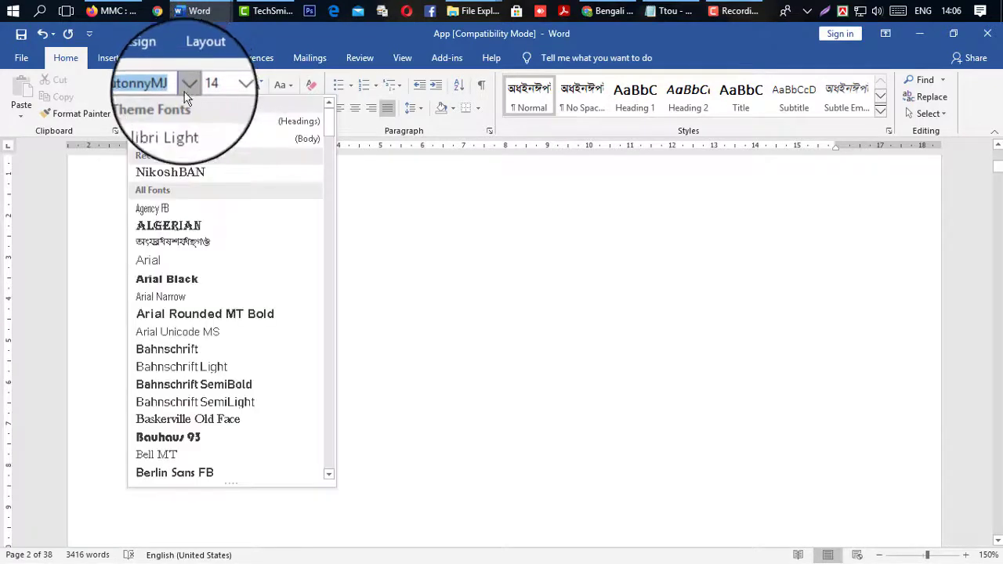
pyautogui.click(177, 174)
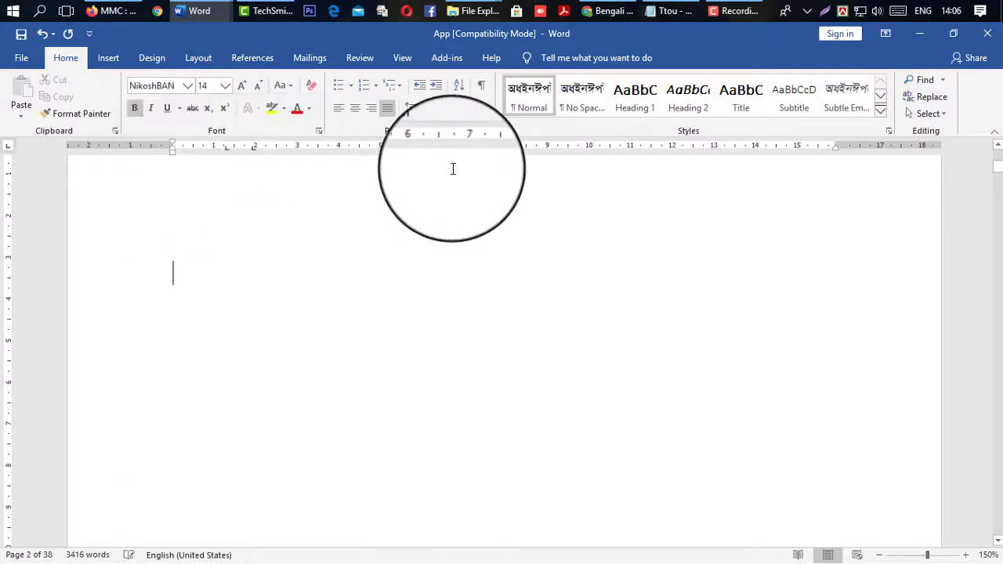
# Step: Switch the Bijoy keyboard to Bangla input and write "আমার সোনার বাংলা", with "ctrl+alt+ V" on the line below
pyautogui.click(843, 14)
pyautogui.click(764, 25)
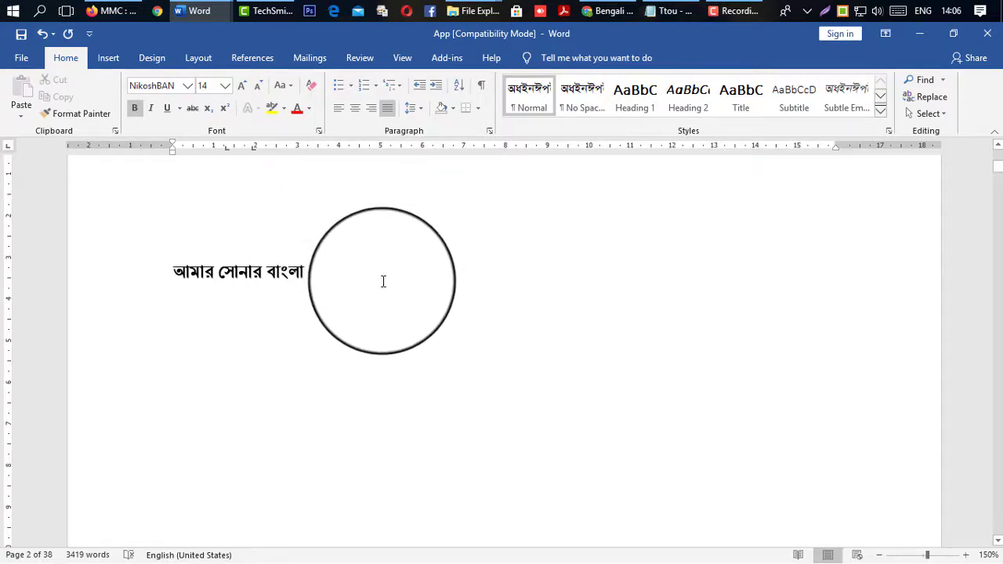
pyautogui.hotkey('ctrl', 'alt', 'v')
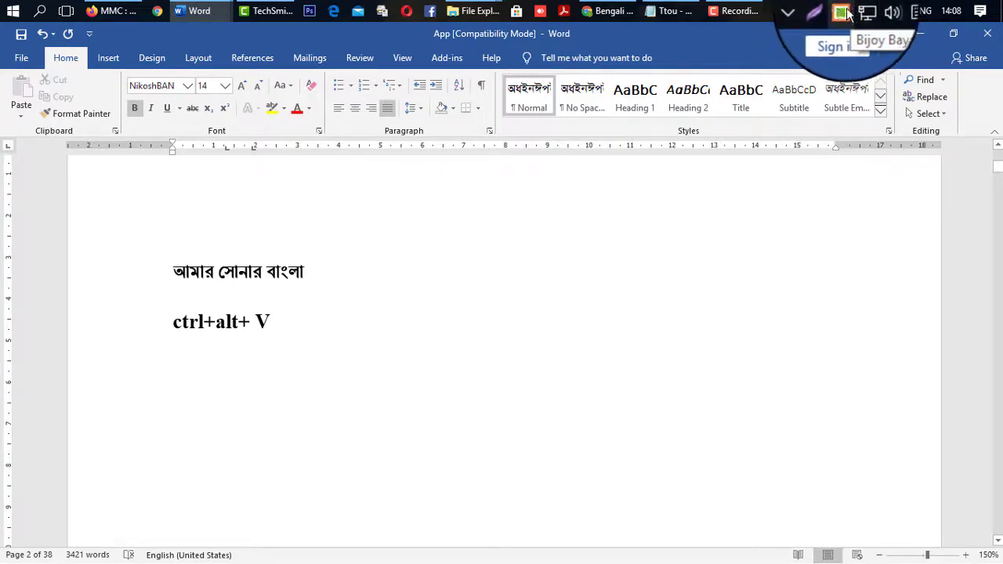
# Step: Choose NikoshBAN again as the font in the Word document
pyautogui.click(188, 85)
pyautogui.click(151, 166)
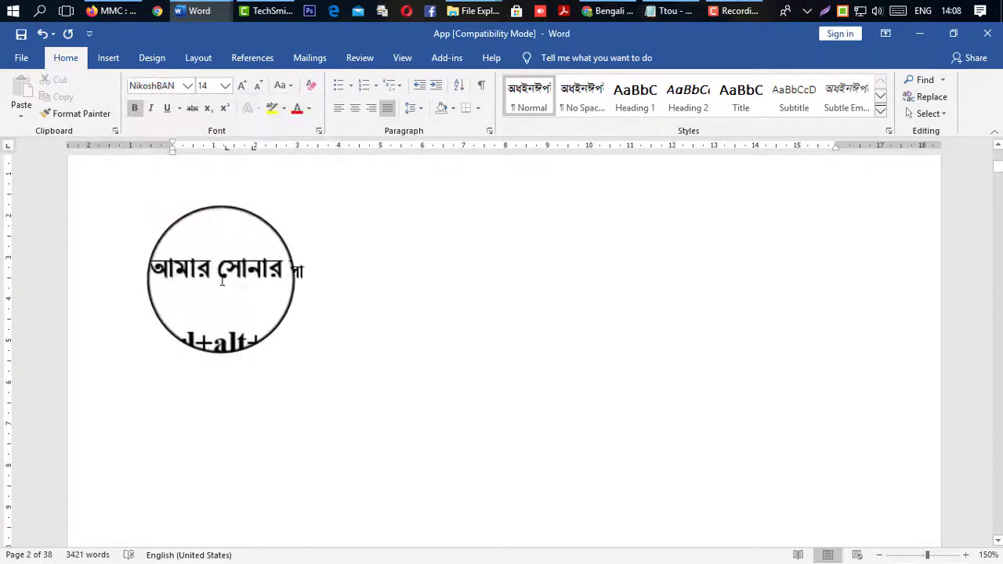